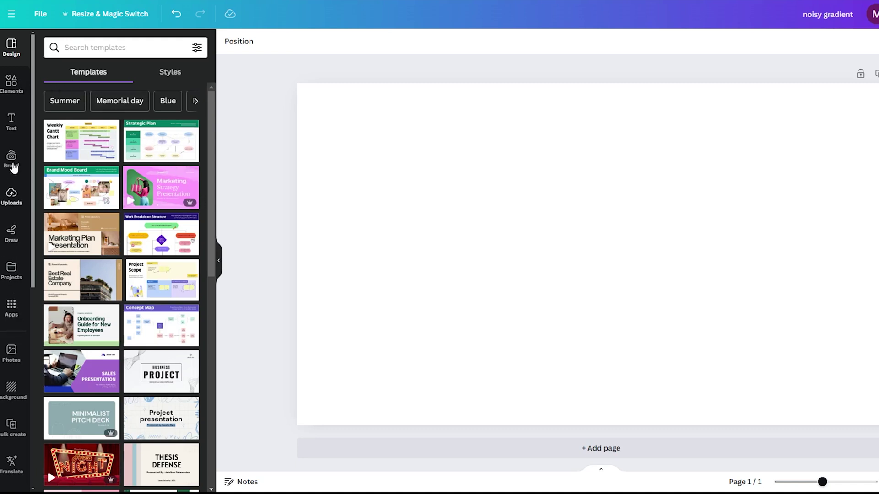
Step: Search the Apps panel for 'gra' and launch Gradient Generator beside the blank page
{"action": "left_click", "coordinate": [15, 321]}
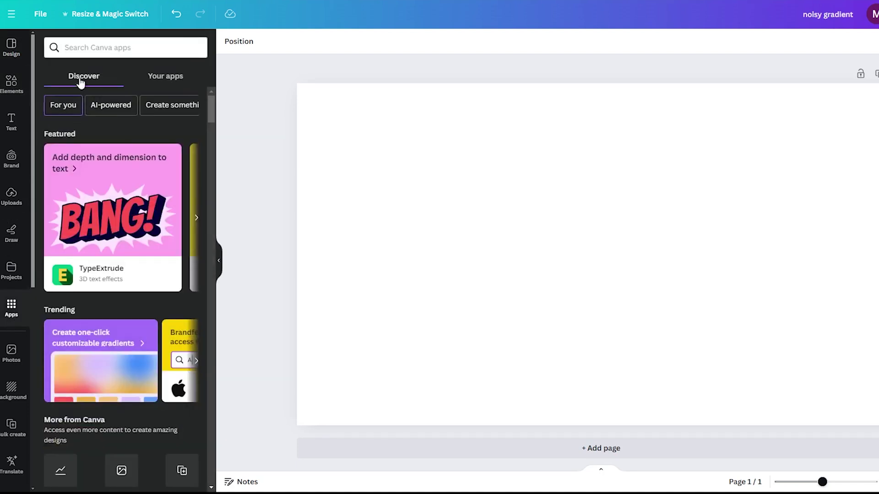
{"action": "left_click", "coordinate": [82, 43]}
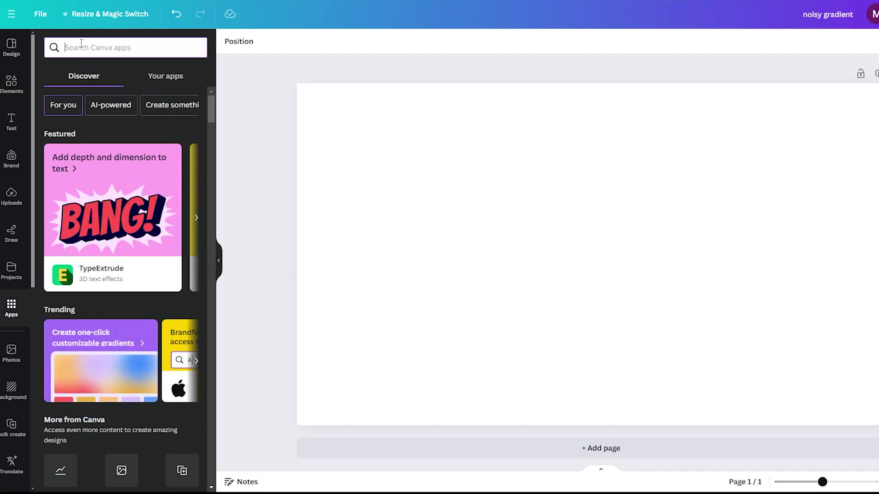
{"action": "type", "text": "gra"}
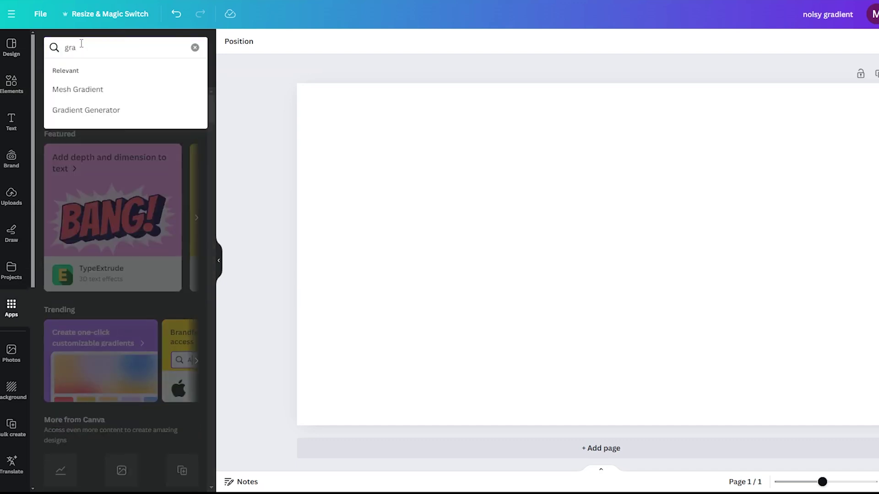
{"action": "left_click", "coordinate": [99, 111]}
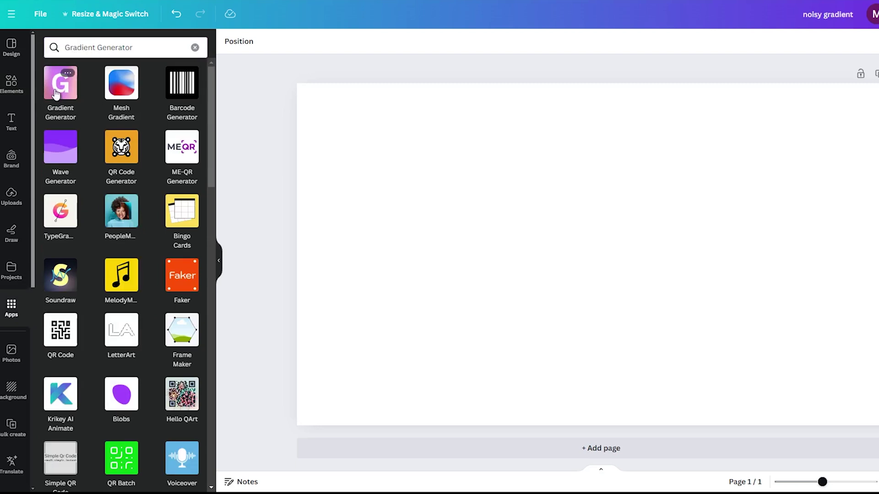
{"action": "left_click", "coordinate": [55, 87]}
{"action": "left_click", "coordinate": [96, 442]}
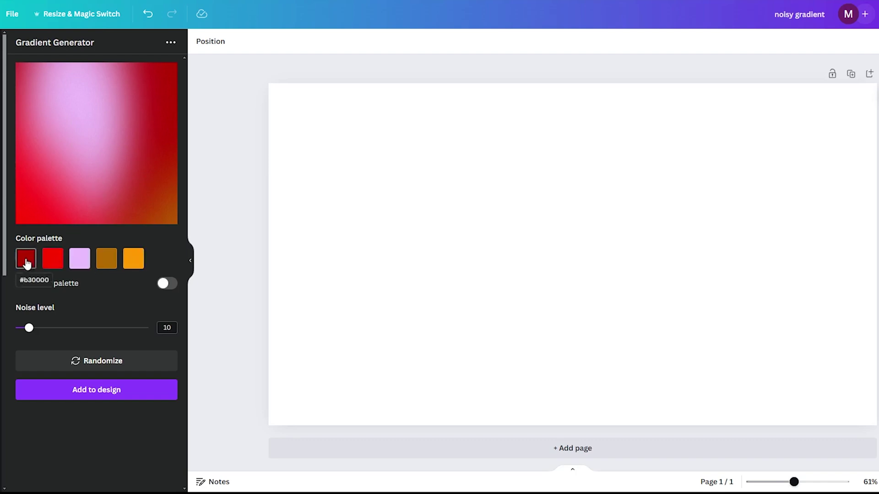
Step: Inspect the lavender swatch, then randomize until a cream, peach and purple palette appears
{"action": "left_click", "coordinate": [90, 259]}
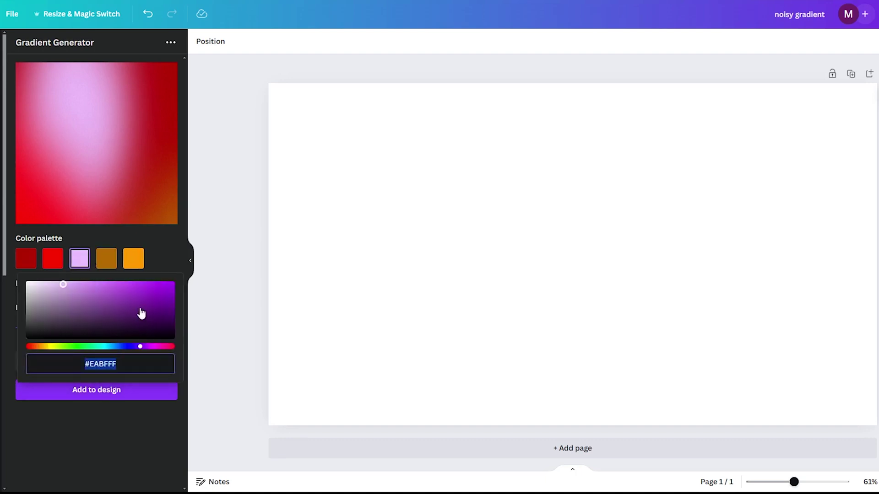
{"action": "left_click", "coordinate": [156, 250]}
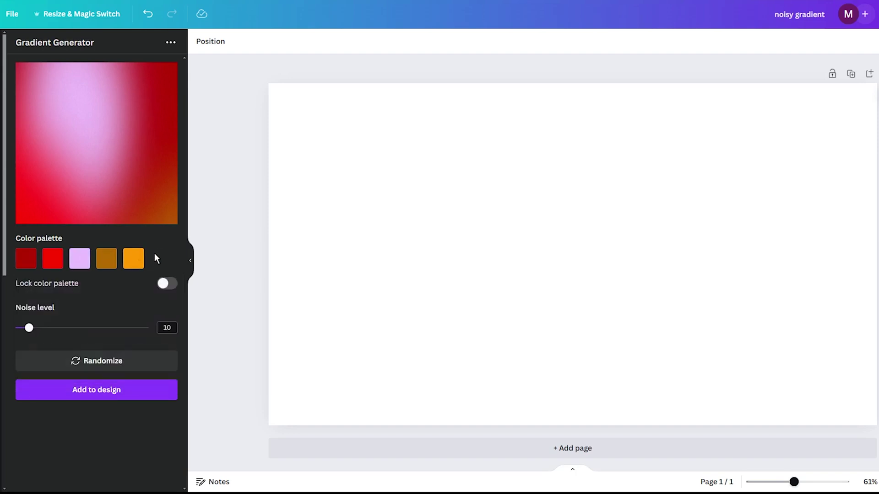
{"action": "left_click", "coordinate": [80, 368]}
{"action": "left_click", "coordinate": [80, 368]}
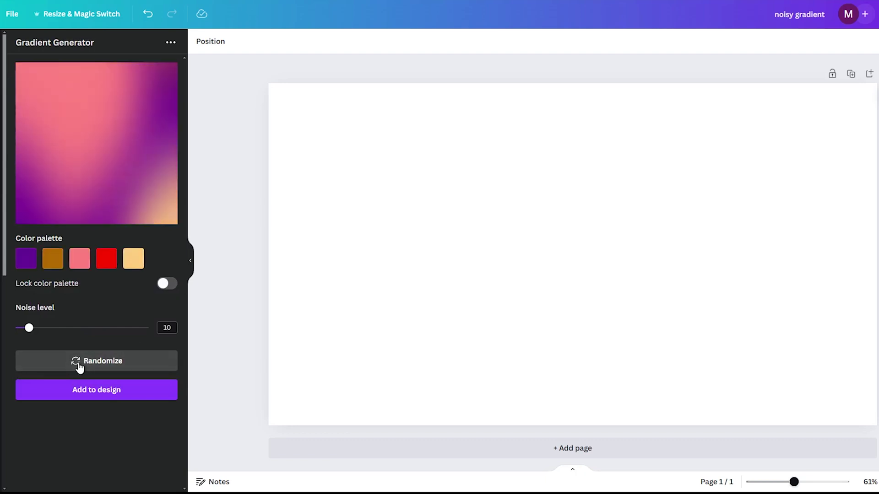
{"action": "left_click", "coordinate": [79, 367]}
{"action": "left_click", "coordinate": [80, 368]}
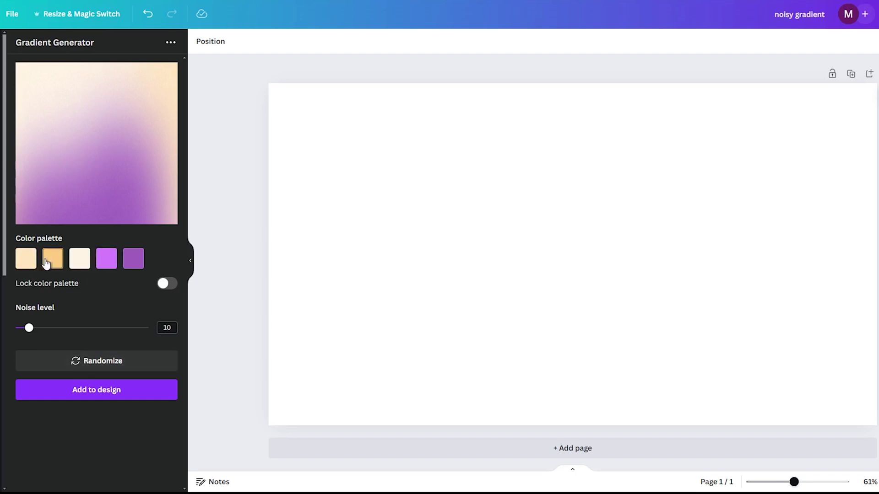
Step: Lock the colour palette and reshuffle it into a cream-to-purple blend
{"action": "left_click", "coordinate": [166, 284]}
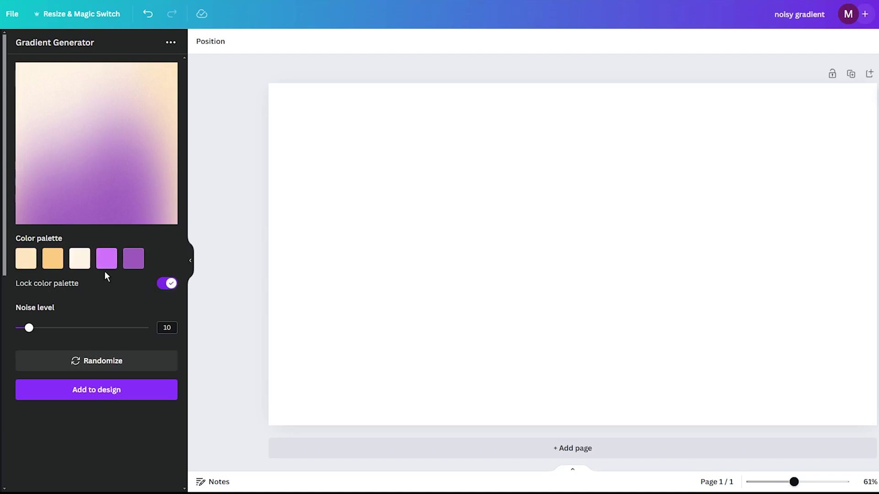
{"action": "left_click", "coordinate": [94, 364]}
{"action": "left_click", "coordinate": [94, 365]}
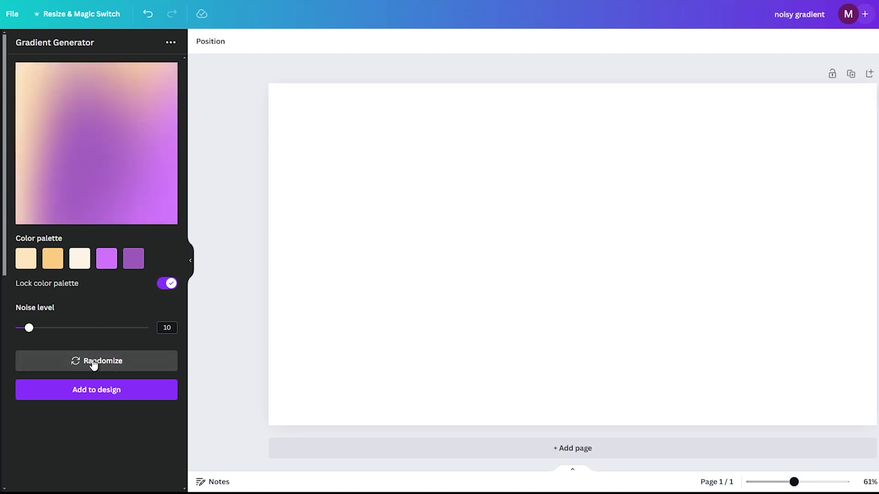
{"action": "left_click", "coordinate": [94, 364]}
{"action": "left_click", "coordinate": [94, 365]}
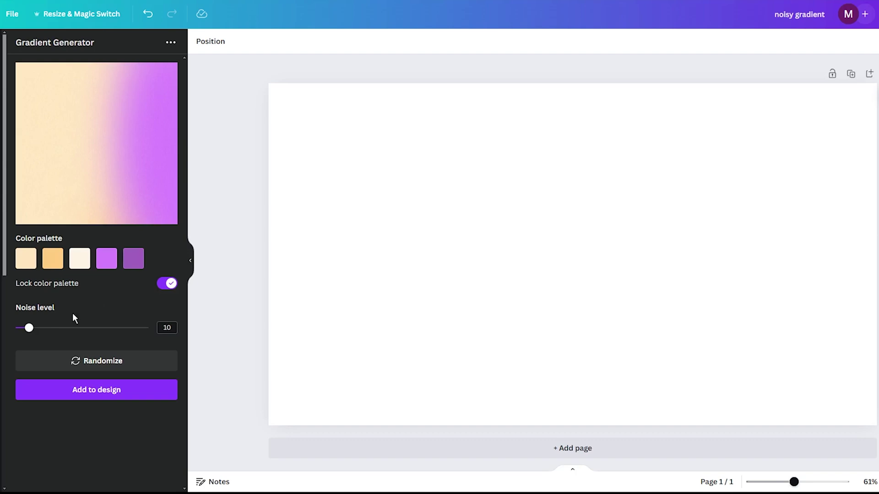
Step: Preview the gradient at maximum noise, then settle the Noise level at 40
{"action": "mouse_move", "coordinate": [31, 332]}
{"action": "left_mouse_down"}
{"action": "mouse_move", "coordinate": [19, 333]}
{"action": "mouse_move", "coordinate": [82, 334]}
{"action": "mouse_move", "coordinate": [64, 334]}
{"action": "left_mouse_up"}
{"action": "left_click", "coordinate": [104, 360]}
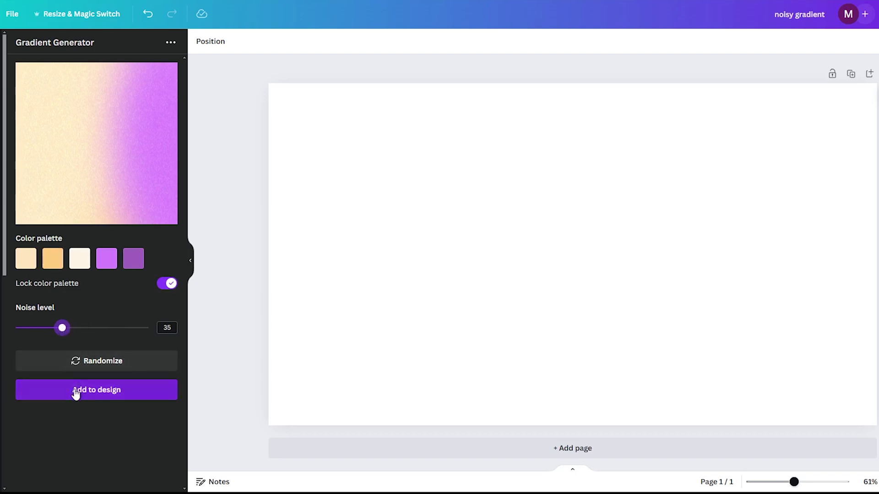
{"action": "left_click", "coordinate": [71, 328]}
{"action": "left_click_drag", "start_coordinate": [71, 329], "coordinate": [150, 328]}
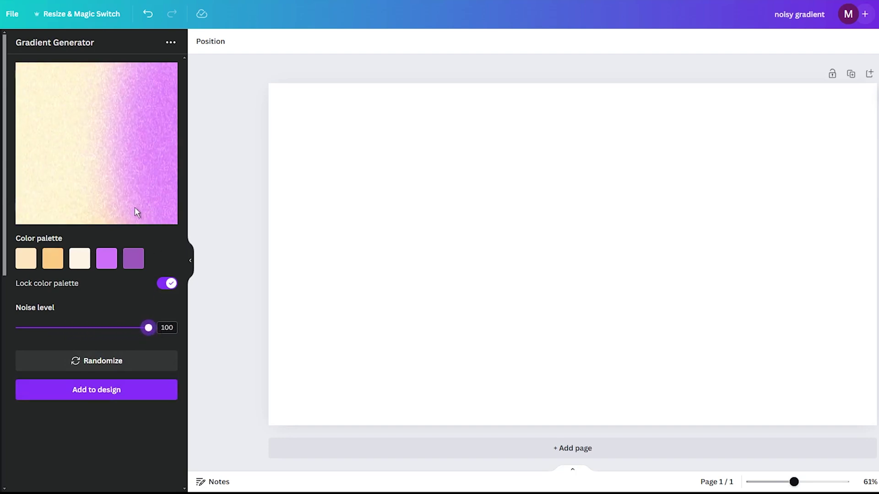
{"action": "mouse_move", "coordinate": [146, 329]}
{"action": "left_mouse_down"}
{"action": "mouse_move", "coordinate": [62, 328]}
{"action": "mouse_move", "coordinate": [93, 329]}
{"action": "mouse_move", "coordinate": [70, 329]}
{"action": "left_mouse_up"}
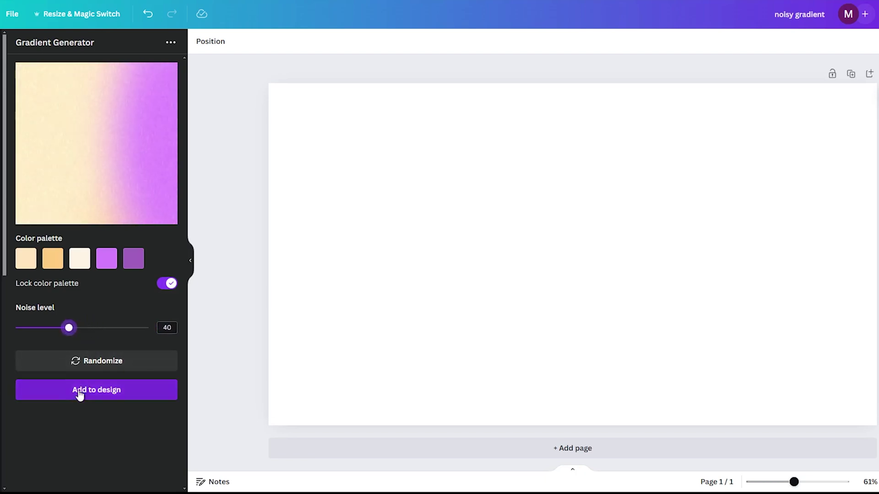
Step: Add the grainy cream-to-purple gradient to the page and set it as the page background
{"action": "left_click", "coordinate": [105, 396]}
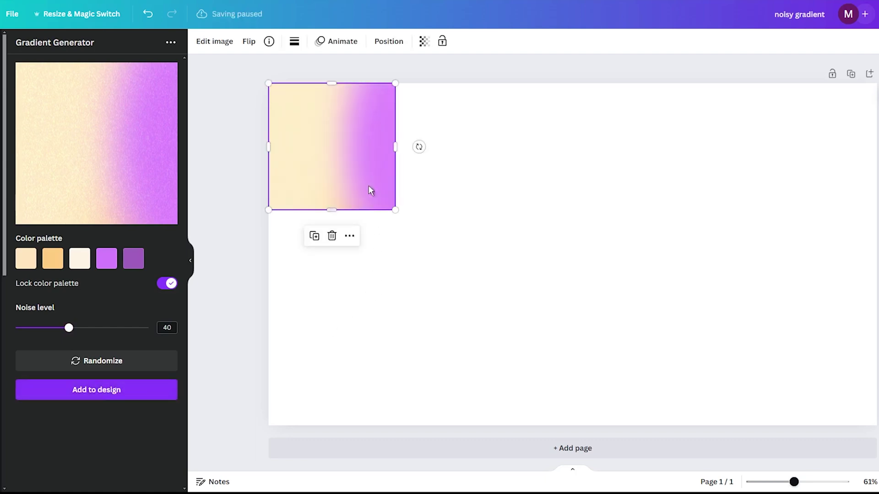
{"action": "left_click_drag", "start_coordinate": [357, 172], "coordinate": [367, 183]}
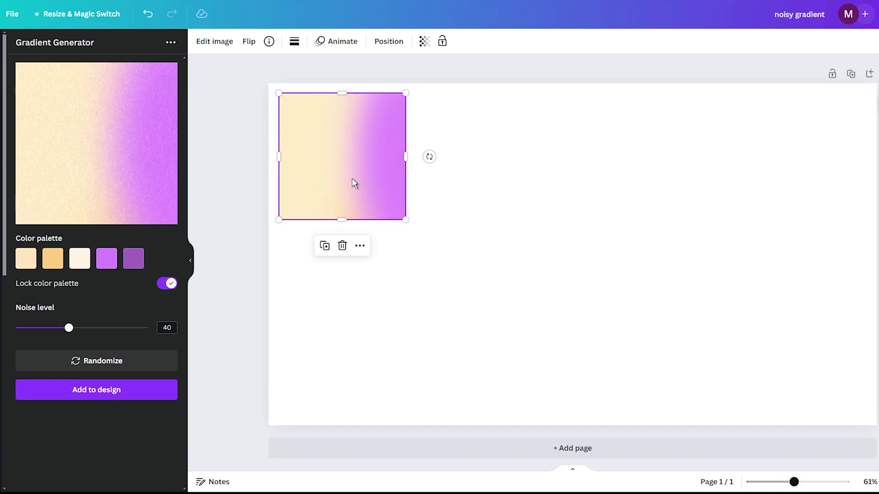
{"action": "right_click", "coordinate": [354, 183]}
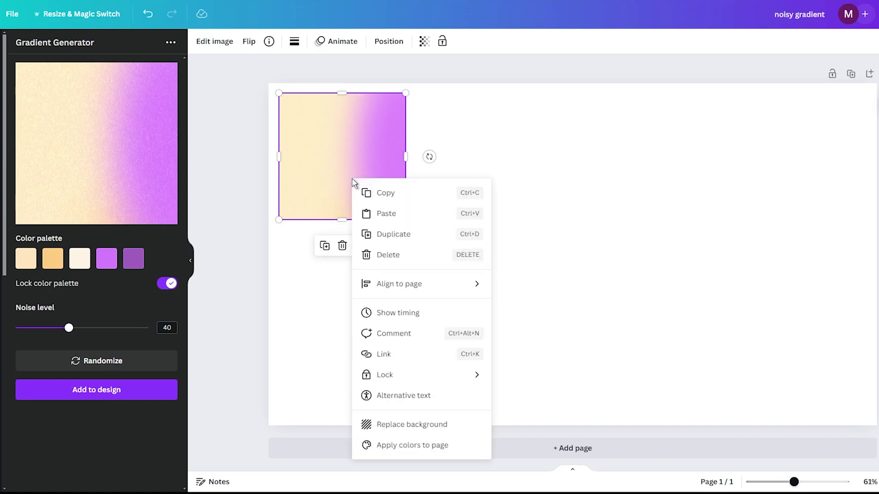
{"action": "left_click", "coordinate": [401, 425]}
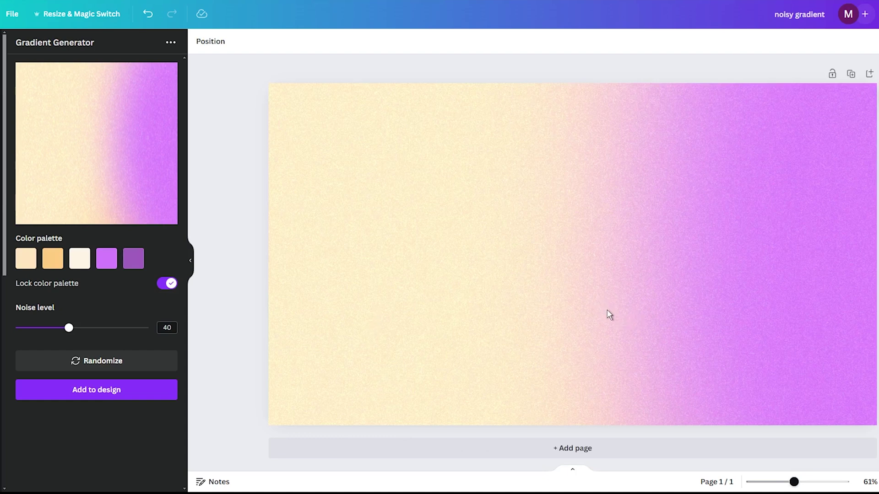
Step: Detach the gradient, tilt it about -21 degrees, and set it back as the background
{"action": "left_click", "coordinate": [636, 270]}
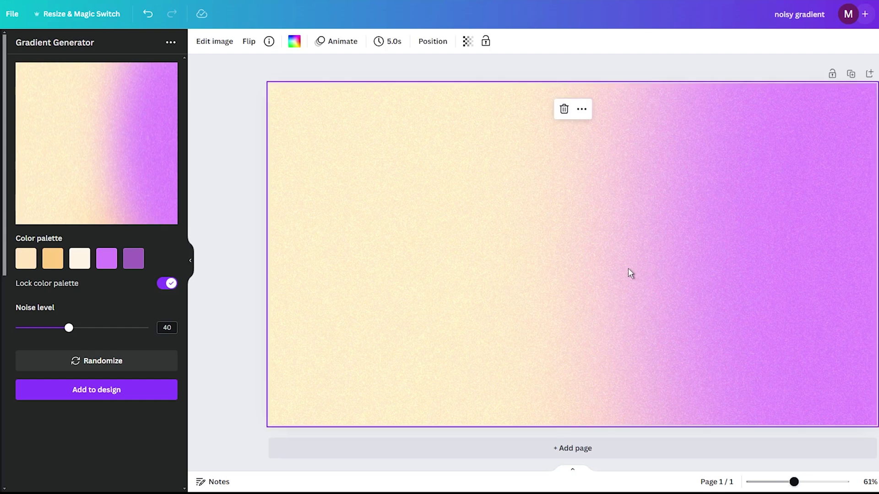
{"action": "right_click", "coordinate": [628, 268]}
{"action": "left_click", "coordinate": [647, 402]}
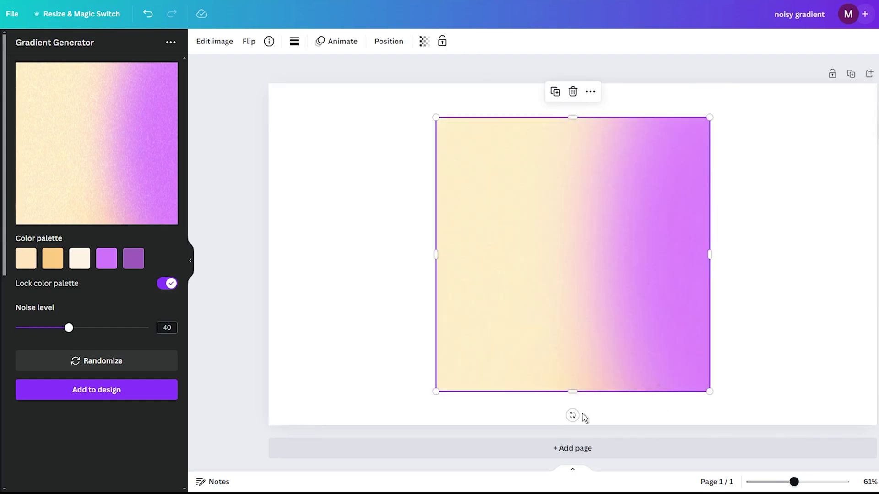
{"action": "left_click_drag", "start_coordinate": [572, 415], "coordinate": [640, 408]}
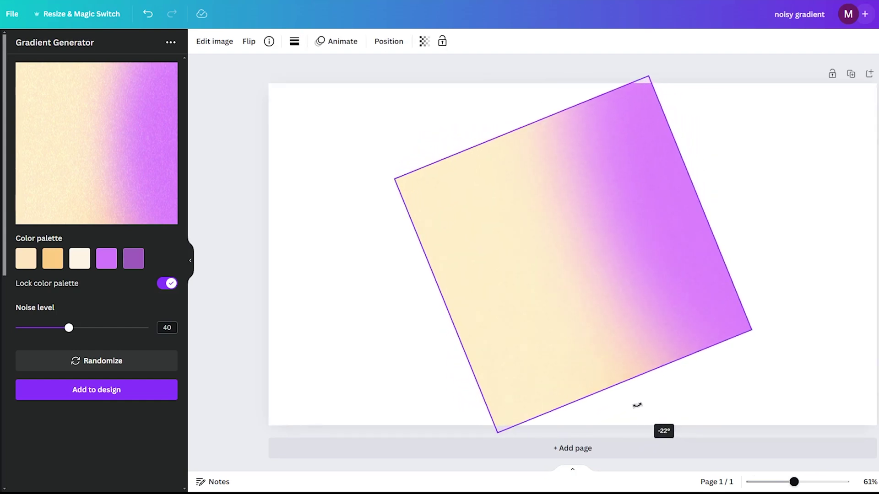
{"action": "right_click", "coordinate": [586, 309]}
{"action": "mouse_move", "coordinate": [632, 312]}
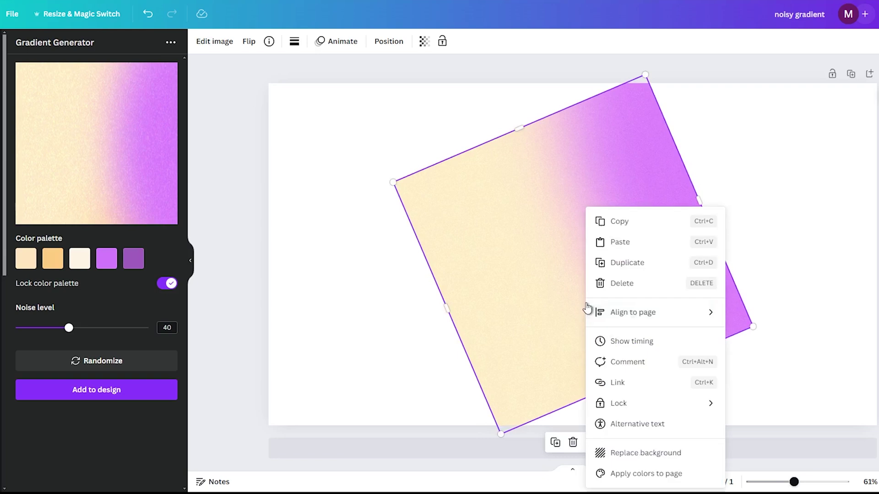
{"action": "left_click", "coordinate": [622, 453]}
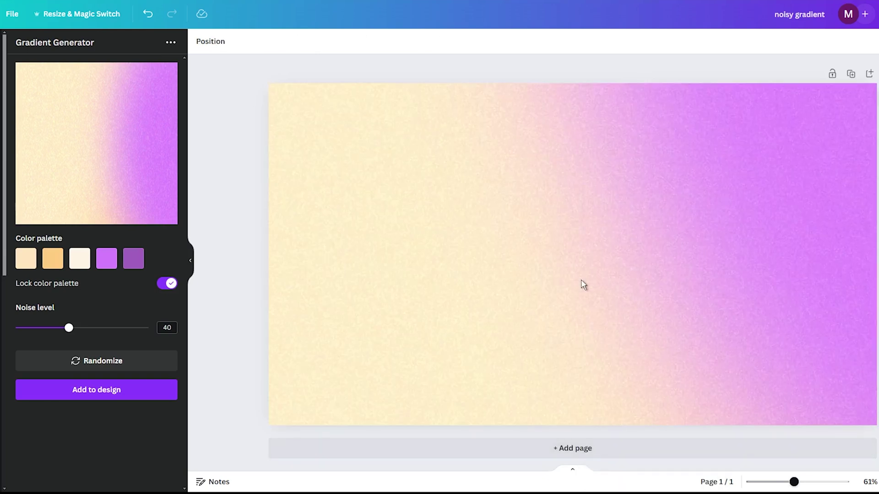
Step: Detach the gradient again, move it up, rotate it steeper, and refill the background
{"action": "left_click", "coordinate": [581, 283]}
{"action": "right_click", "coordinate": [564, 273]}
{"action": "left_click", "coordinate": [606, 399]}
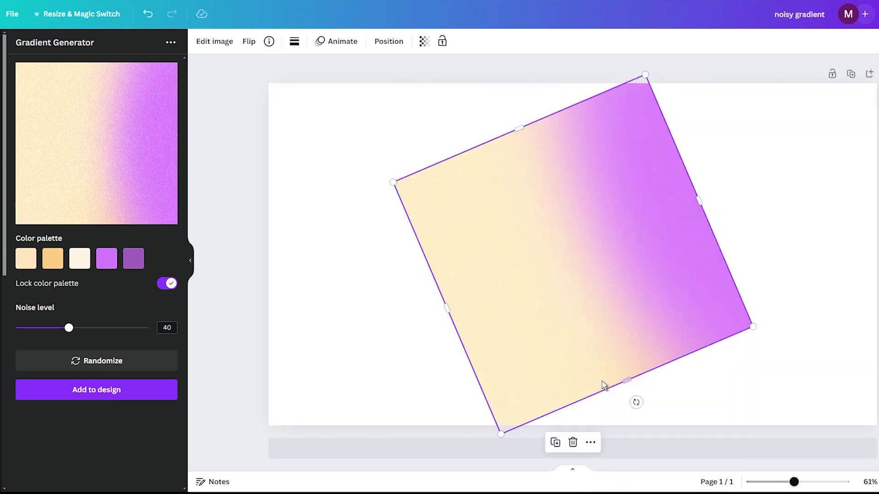
{"action": "left_click_drag", "start_coordinate": [641, 302], "coordinate": [639, 275]}
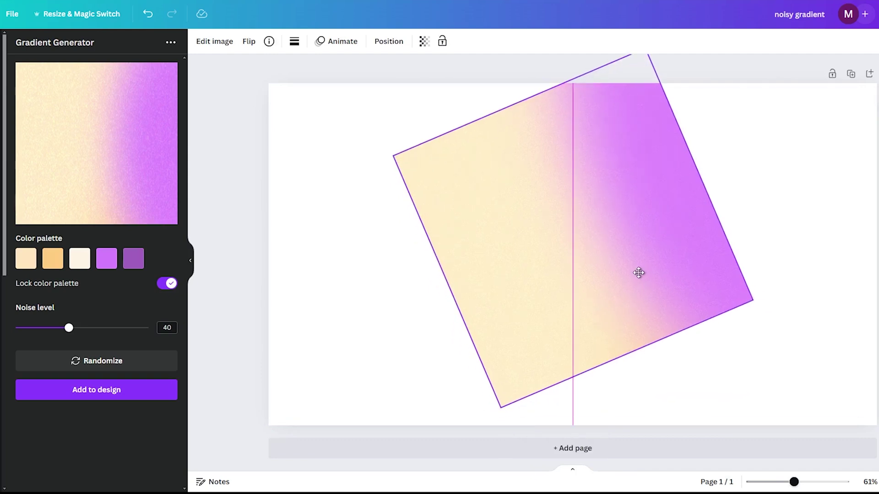
{"action": "left_click_drag", "start_coordinate": [637, 376], "coordinate": [679, 349]}
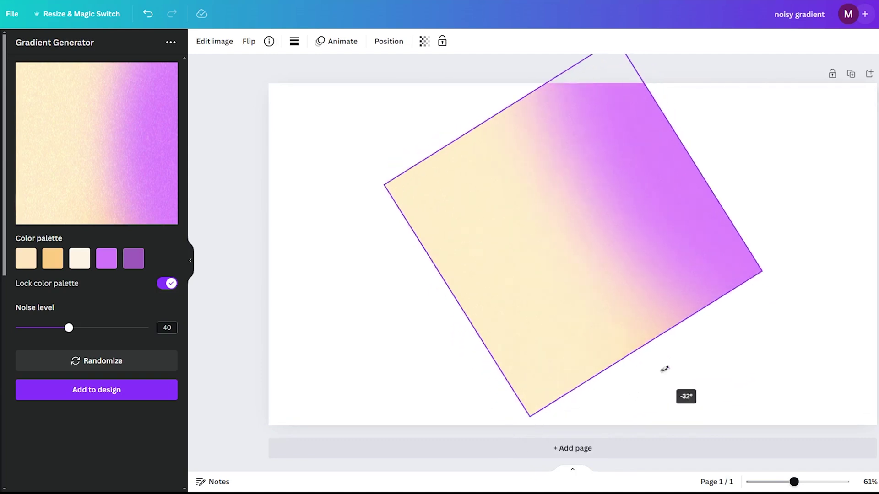
{"action": "right_click", "coordinate": [599, 242]}
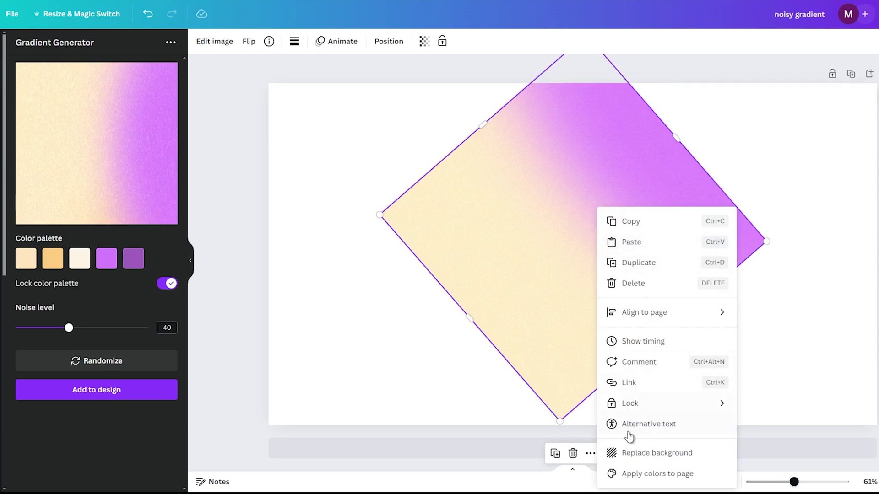
{"action": "left_click", "coordinate": [627, 451]}
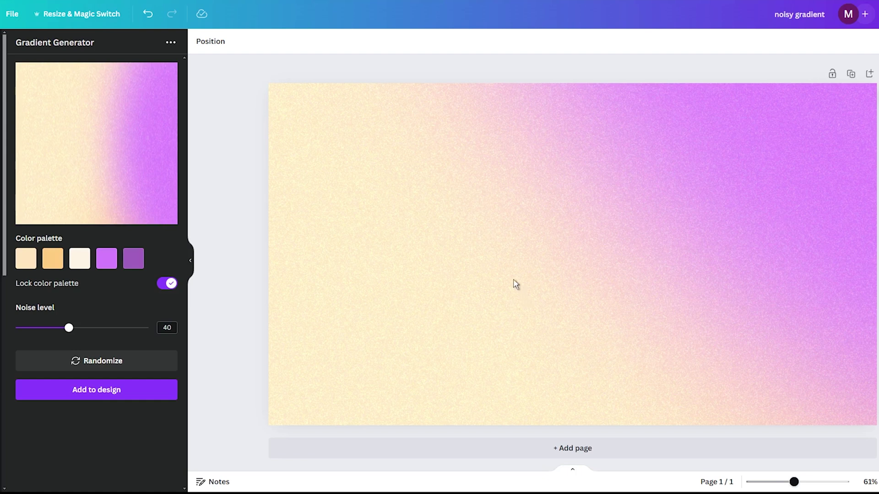
Step: Add a second page and unlock the palette to generate a pink-and-purple gradient
{"action": "left_click", "coordinate": [542, 450]}
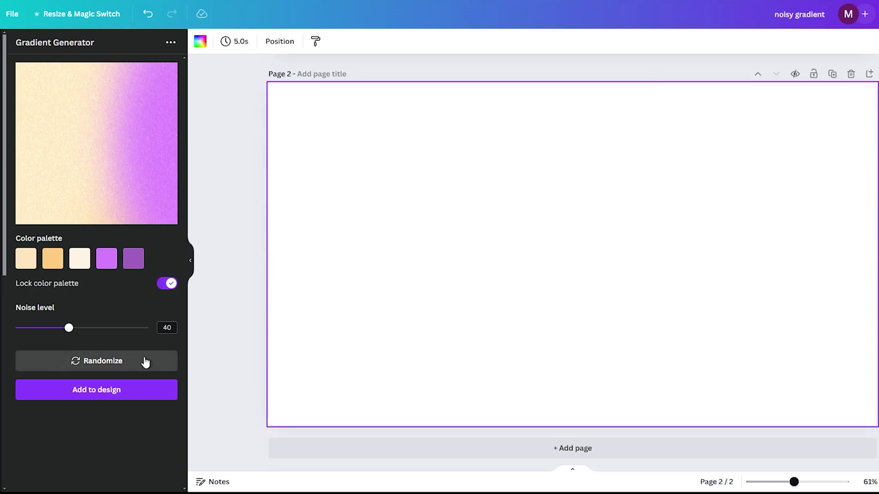
{"action": "left_click", "coordinate": [170, 284]}
{"action": "left_click", "coordinate": [139, 369]}
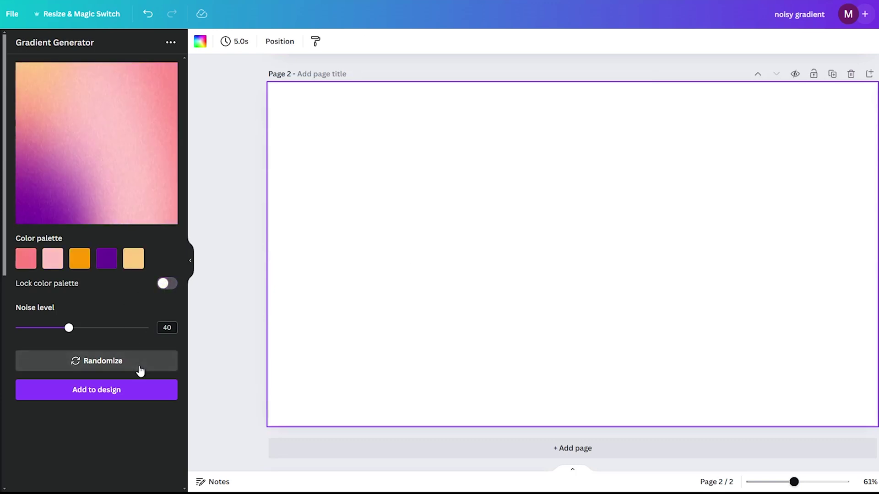
Step: Place the new gradient on page 2 and make it the page background
{"action": "left_click", "coordinate": [115, 395]}
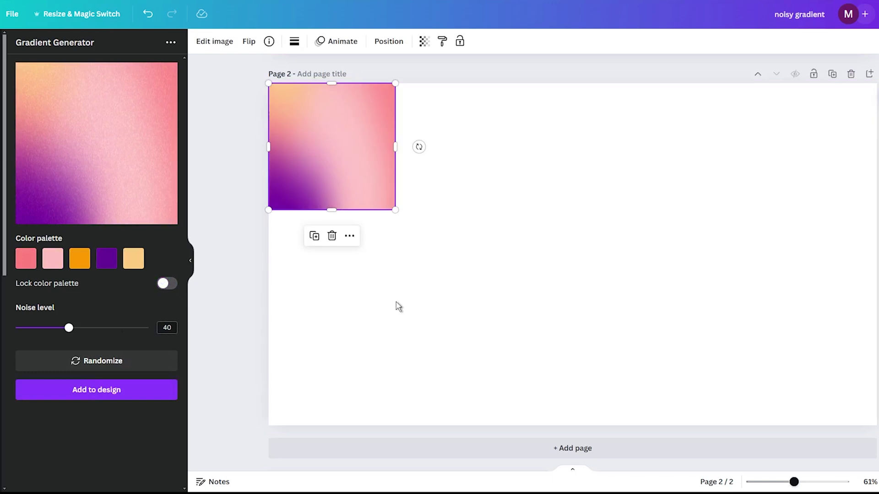
{"action": "right_click", "coordinate": [335, 174]}
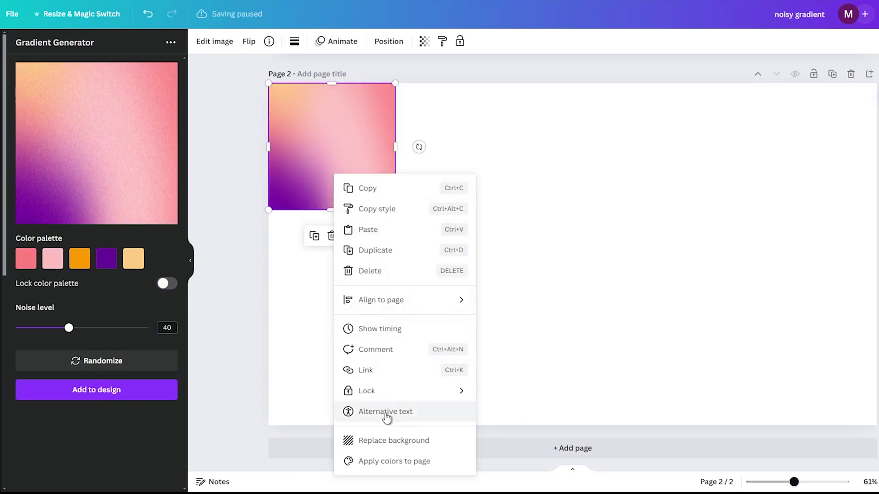
{"action": "left_click", "coordinate": [387, 441]}
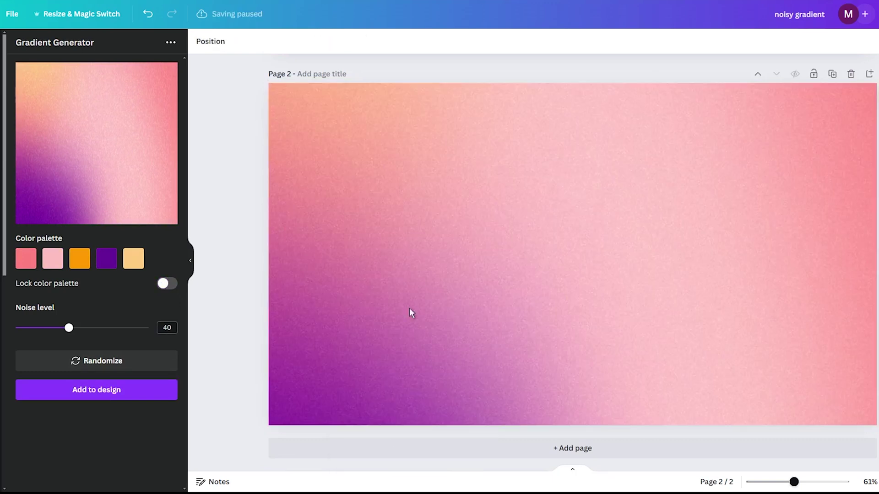
{"action": "left_click", "coordinate": [375, 297]}
{"action": "left_click", "coordinate": [247, 277]}
Step: Add a third page and generate new random gradients with the palette unlocked
{"action": "left_click", "coordinate": [439, 270]}
{"action": "left_click", "coordinate": [506, 449]}
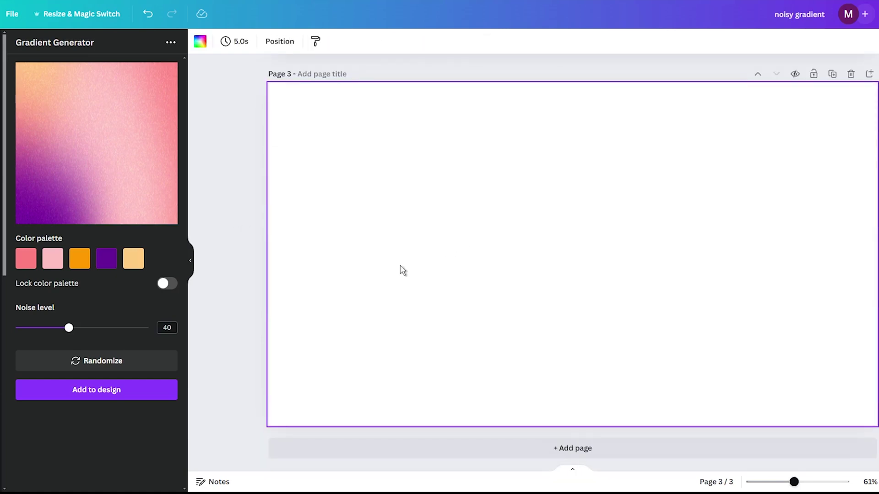
{"action": "left_click", "coordinate": [168, 283]}
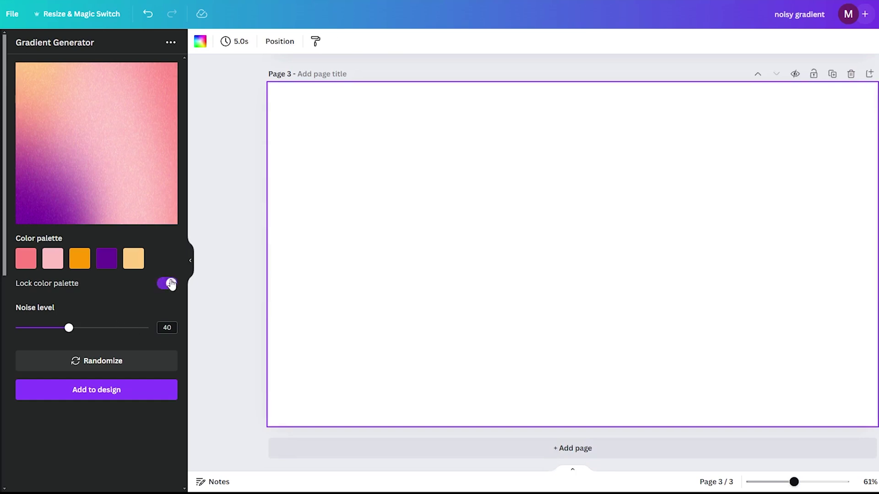
{"action": "left_click", "coordinate": [144, 361]}
{"action": "left_click", "coordinate": [144, 361]}
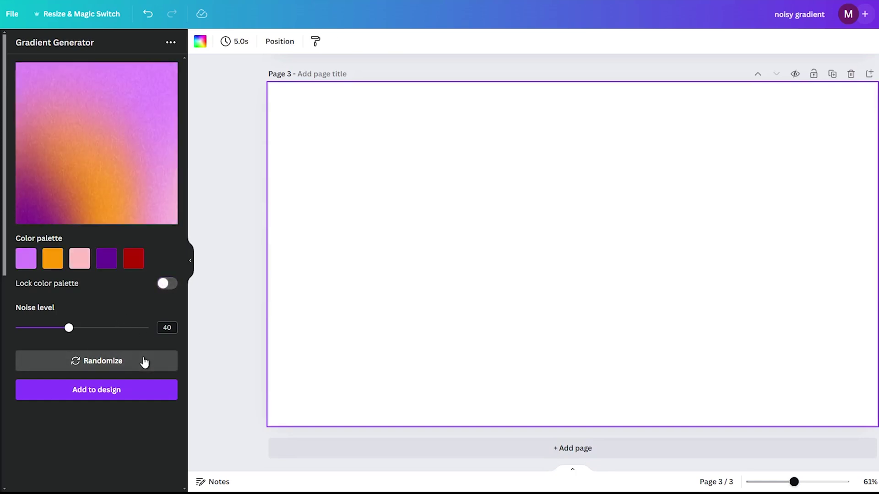
Step: Try noise levels 90 and 28 while randomizing until a cream, pink and violet gradient appears
{"action": "left_click_drag", "start_coordinate": [77, 331], "coordinate": [136, 330]}
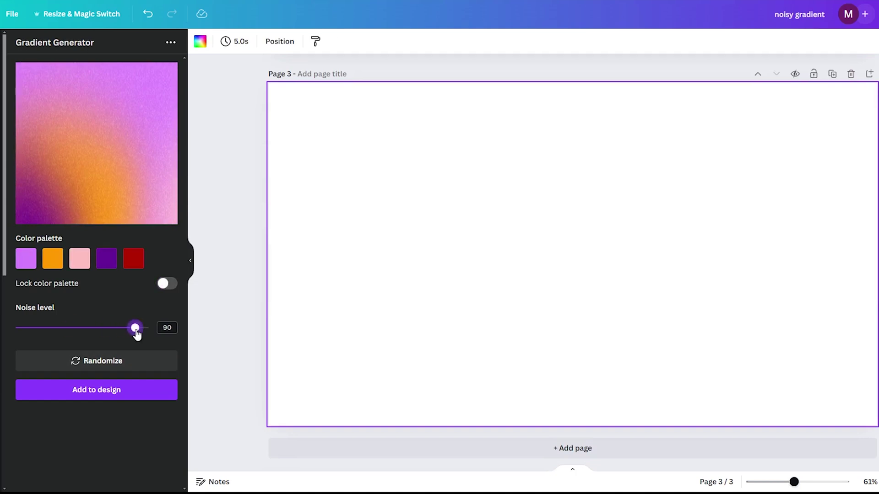
{"action": "left_click", "coordinate": [120, 366]}
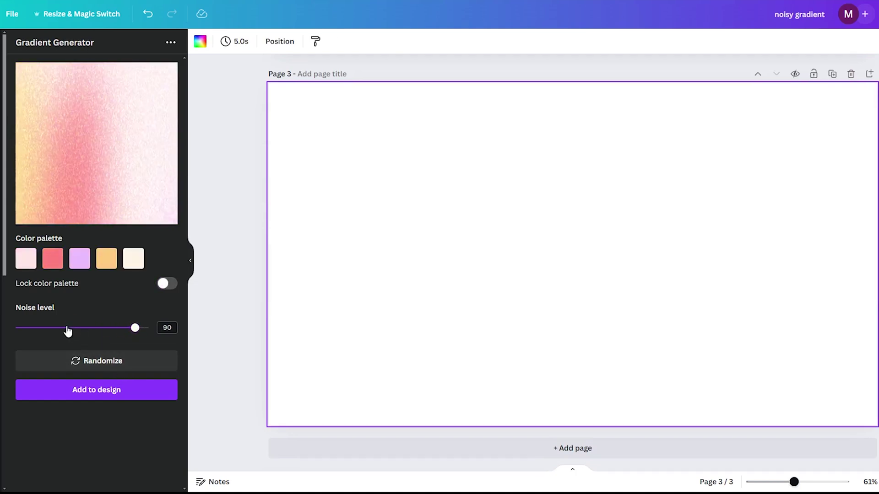
{"action": "left_click", "coordinate": [53, 327]}
{"action": "left_click", "coordinate": [79, 369]}
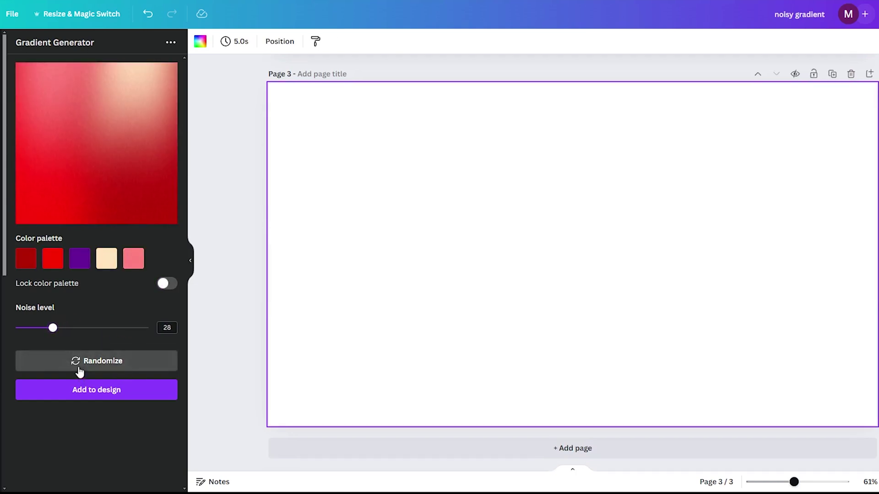
{"action": "left_click", "coordinate": [78, 371]}
{"action": "left_click", "coordinate": [79, 371]}
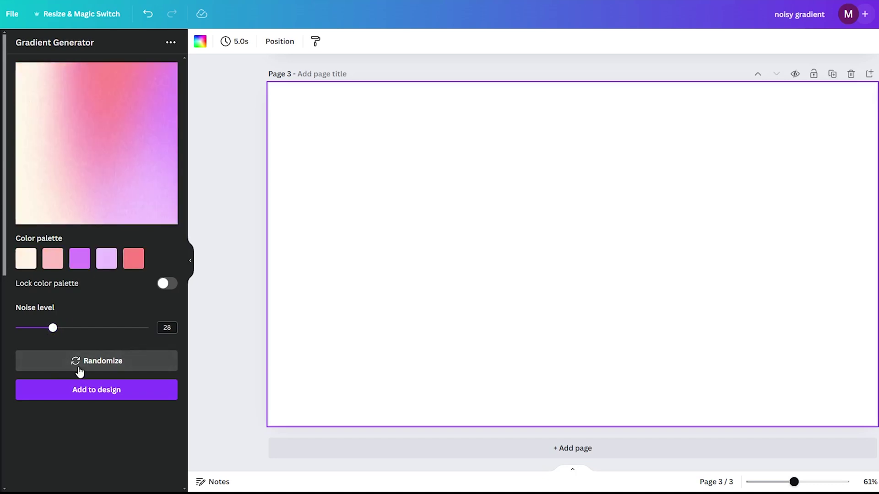
Step: Set noise to 74 and make the grainy gradient fill page 3's background
{"action": "left_click_drag", "start_coordinate": [53, 328], "coordinate": [114, 329]}
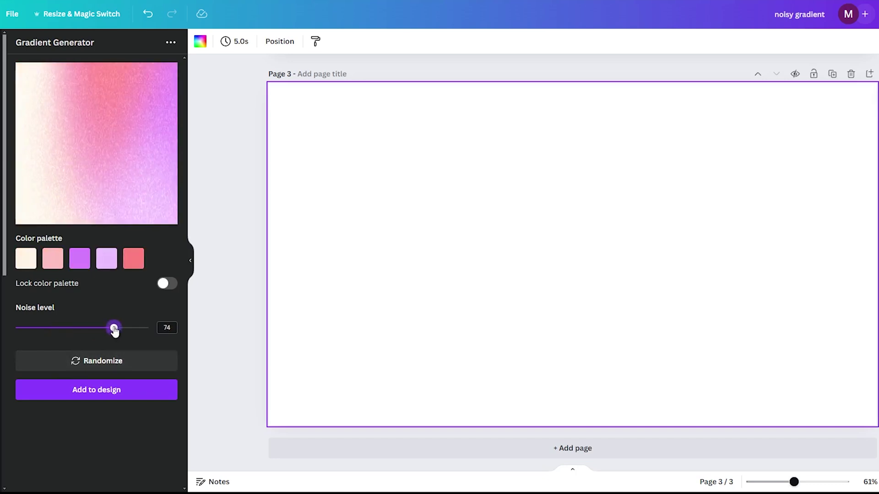
{"action": "left_click", "coordinate": [115, 392]}
{"action": "right_click", "coordinate": [338, 161]}
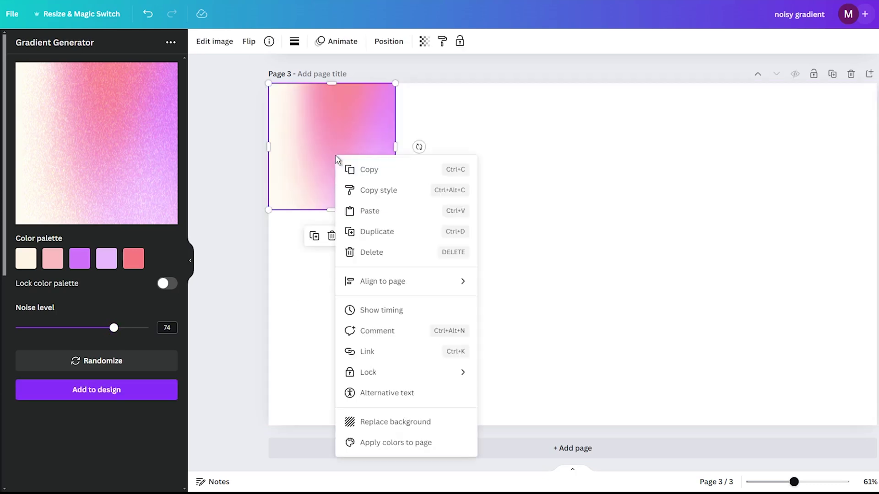
{"action": "left_click", "coordinate": [389, 420]}
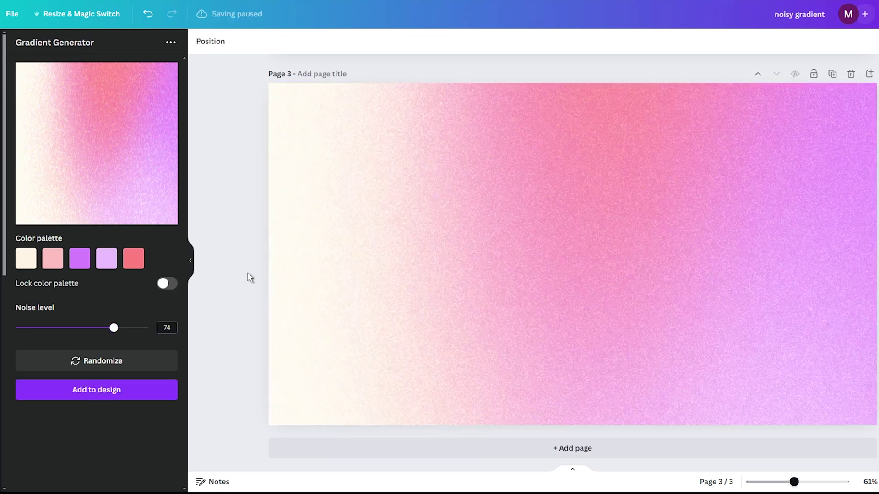